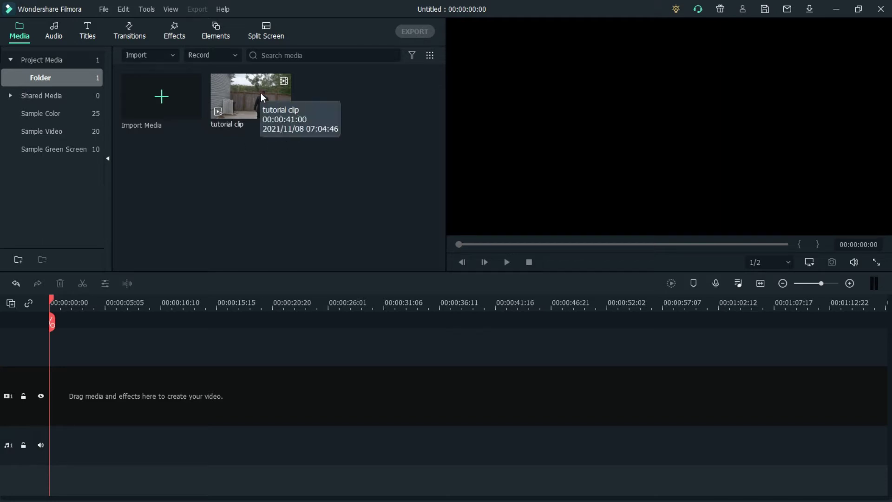
Step: Place the tutorial clip on the video track at 0:00 and play it in the preview
left_click_drag(261, 93, 217, 224)
left_click_drag(151, 313, 50, 331)
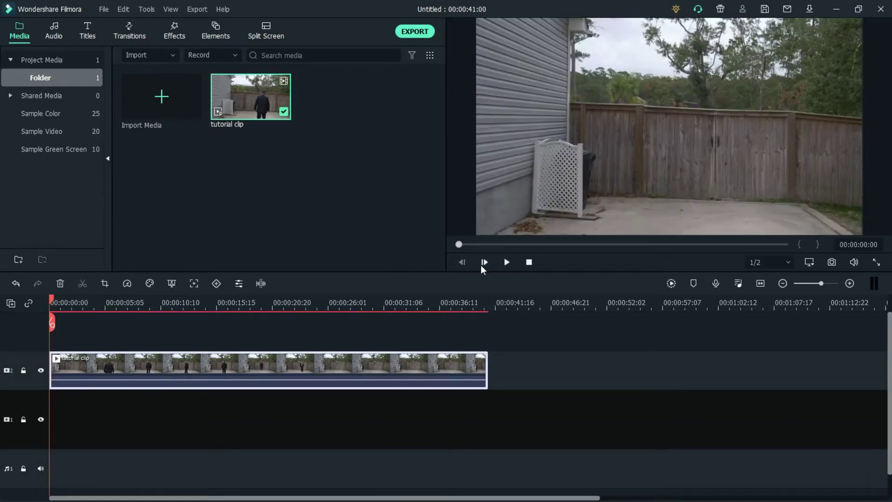
left_click(506, 262)
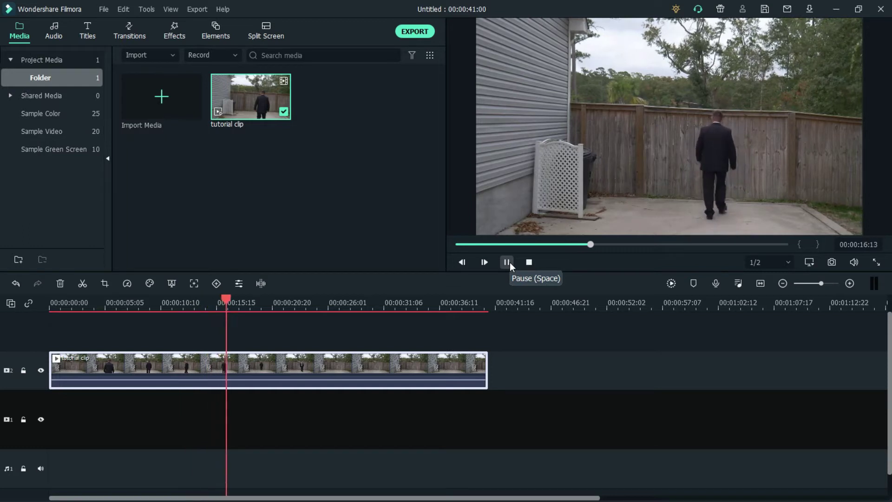
Step: Split the tutorial clip at 00:00:17:14 and shift the second part right, leaving a gap
left_click(509, 262)
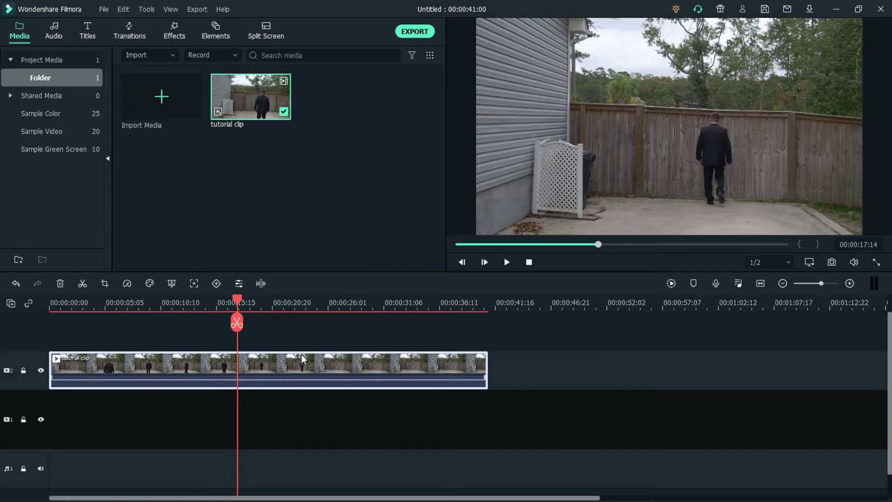
left_click(237, 322)
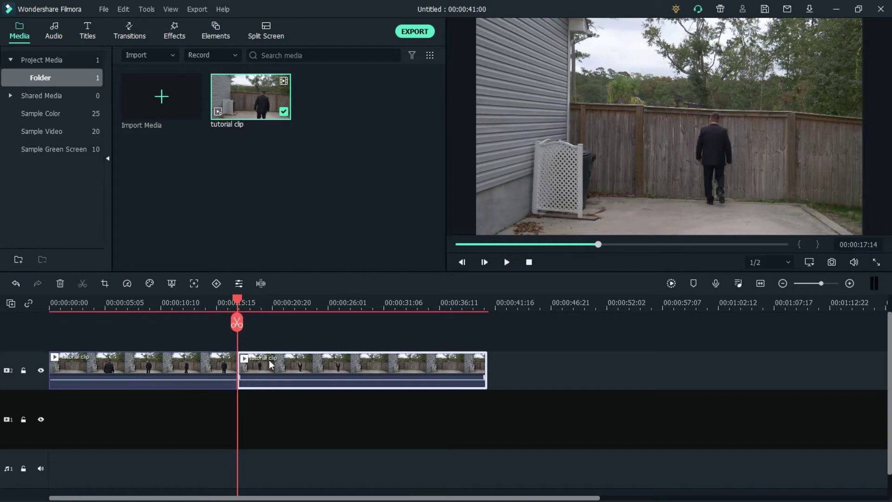
left_click_drag(269, 360, 305, 360)
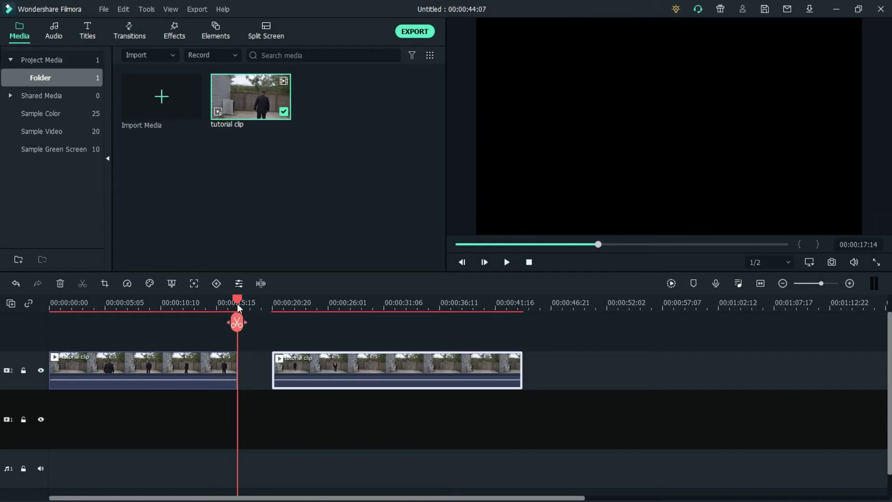
Step: Split the second part again at 00:00:27:01 and select the middle piece
left_click_drag(237, 302, 266, 302)
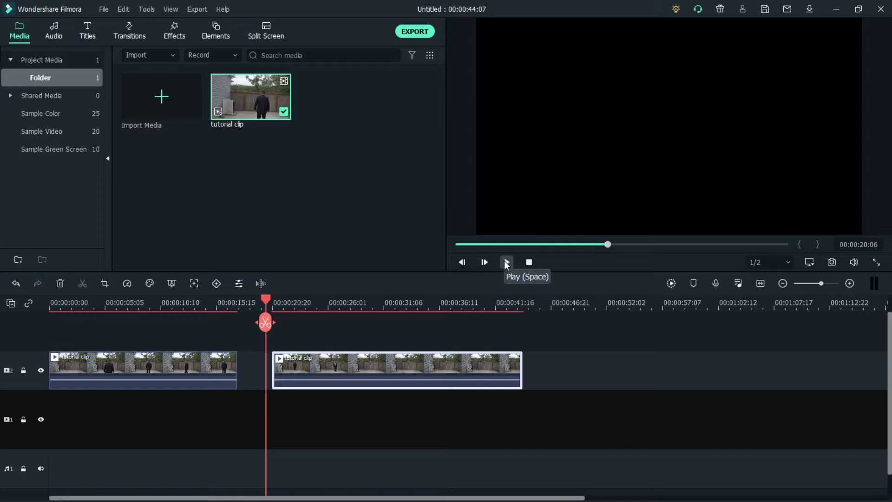
left_click(505, 263)
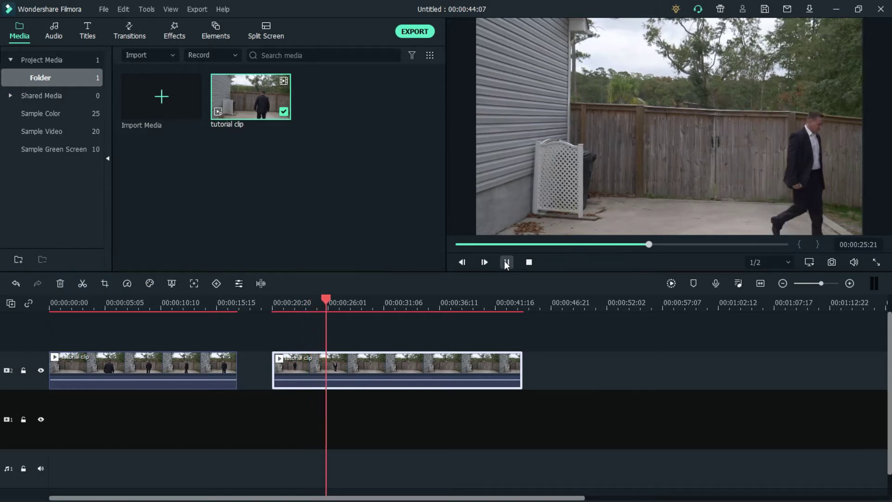
left_click(506, 263)
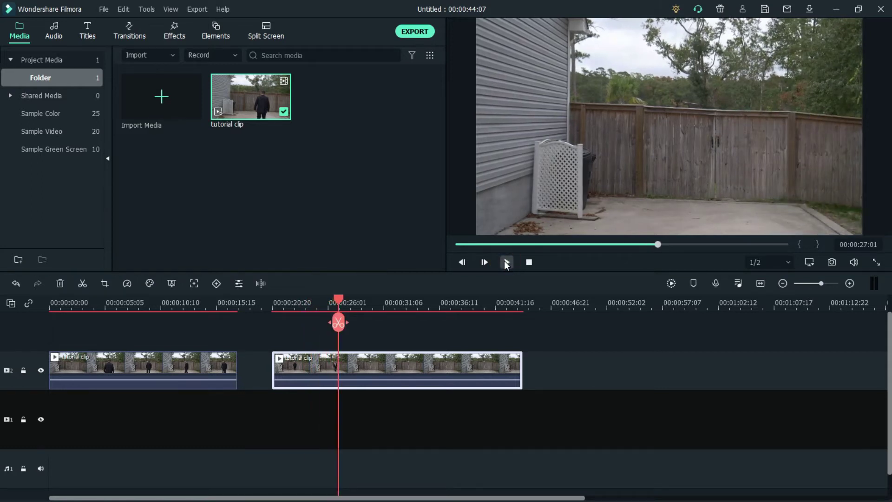
left_click(339, 323)
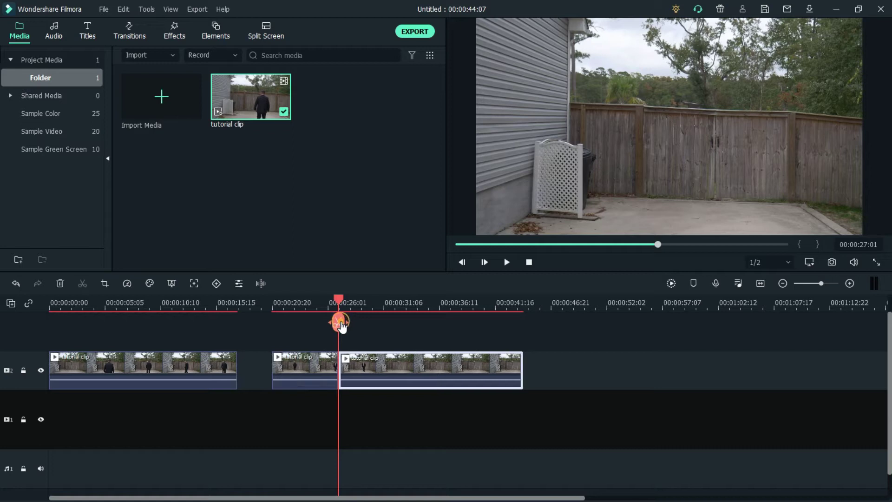
left_click(309, 360)
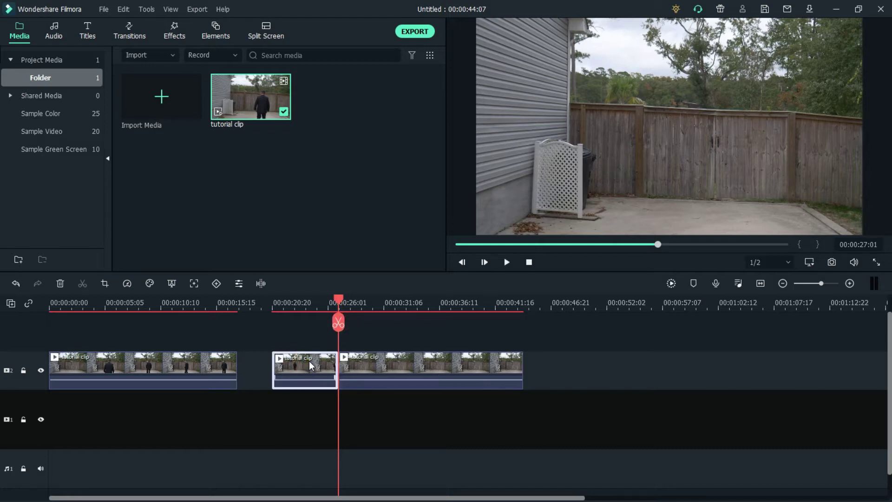
Step: Delete the middle piece and move the empty-scene clip onto track 1 under the first piece
key("Delete")
left_click_drag(353, 361, 116, 395)
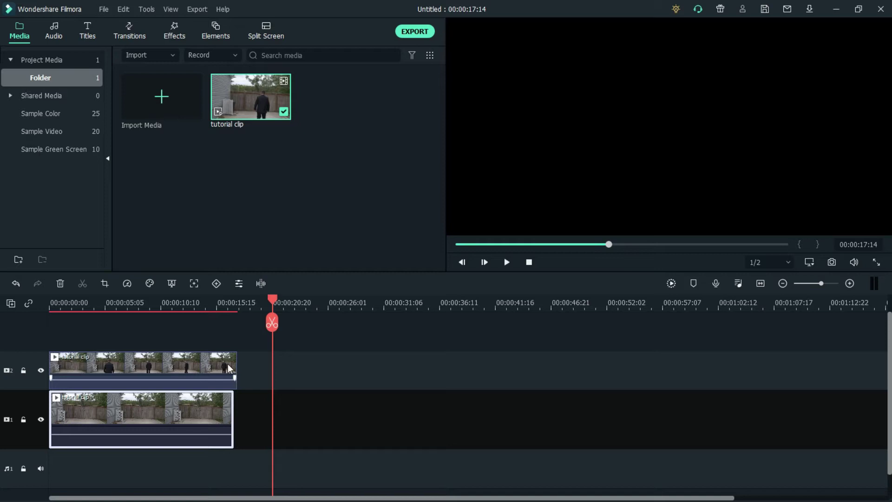
mouse_move(177, 404)
left_mouse_down()
mouse_move(194, 404)
mouse_move(186, 403)
left_mouse_up()
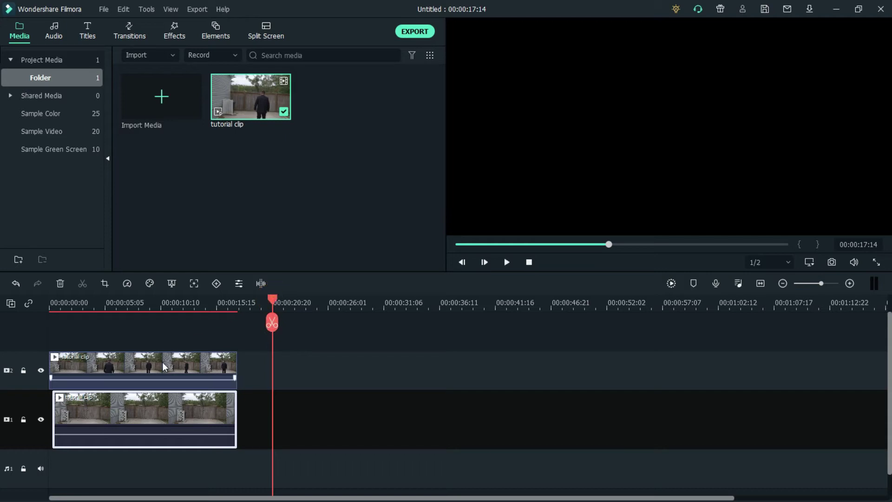
Step: Align both stacked clips at 0:00 and trim them to end at 00:00:16:22
left_click_drag(75, 370, 99, 365)
left_click(152, 415)
left_click_drag(153, 415, 141, 414)
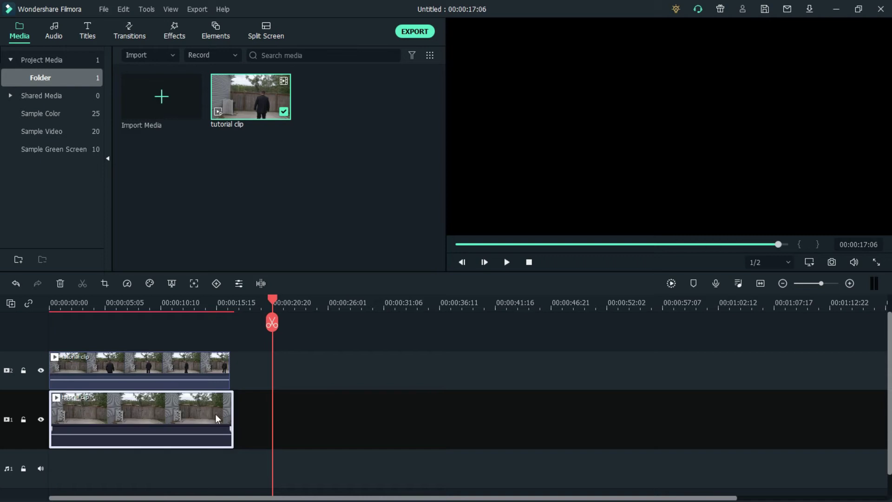
left_click_drag(236, 411, 228, 409)
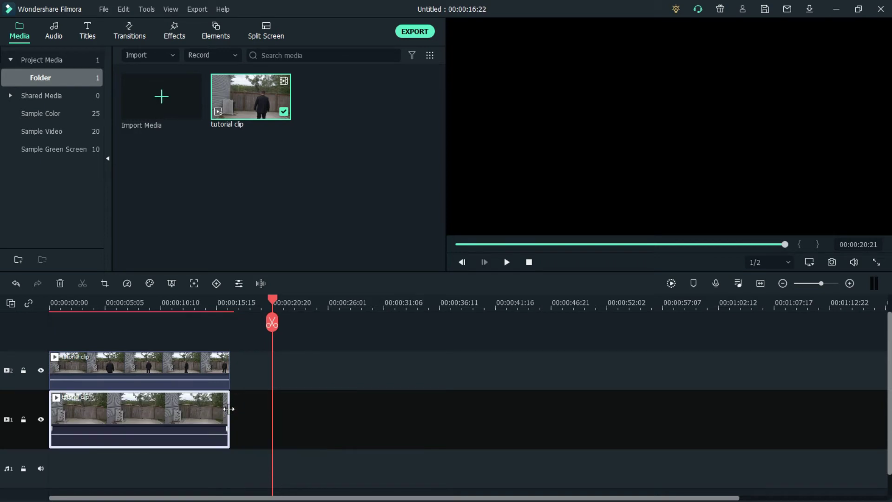
left_click_drag(272, 303, 11, 304)
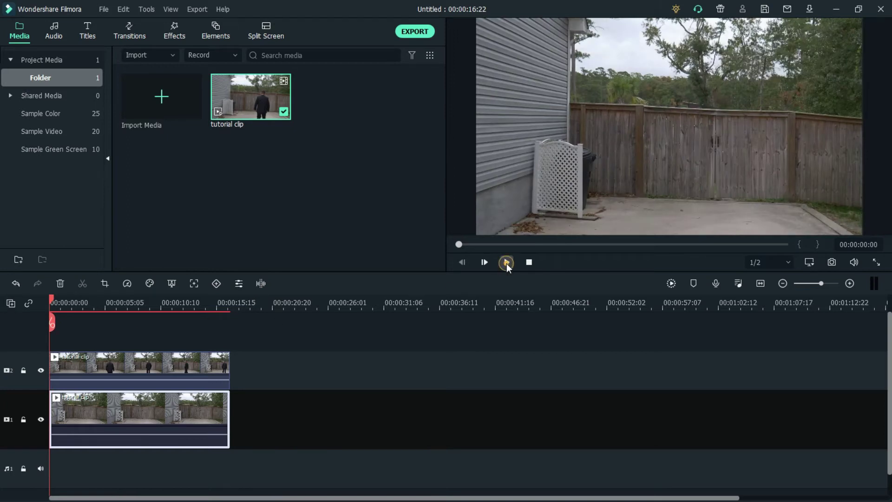
Step: Replay from the start and split the upper tutorial clip at 00:00:13:23, where the subject vanishes
left_click(506, 262)
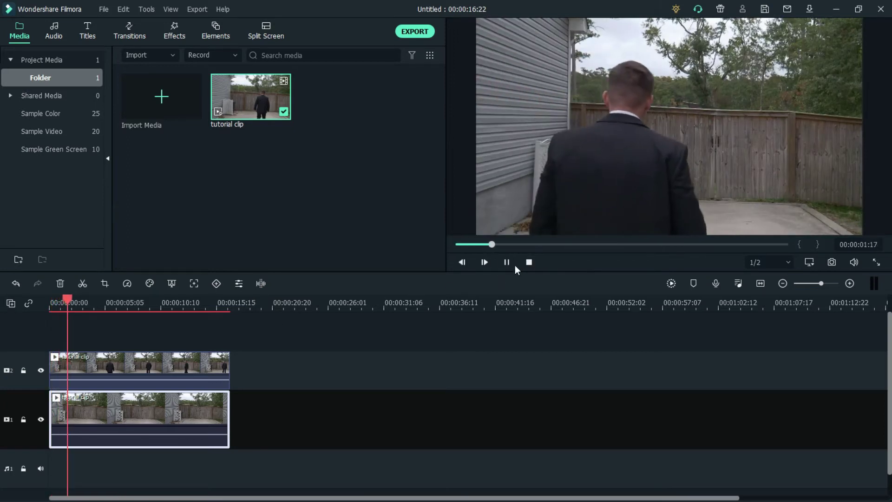
left_click(506, 262)
left_click(849, 284)
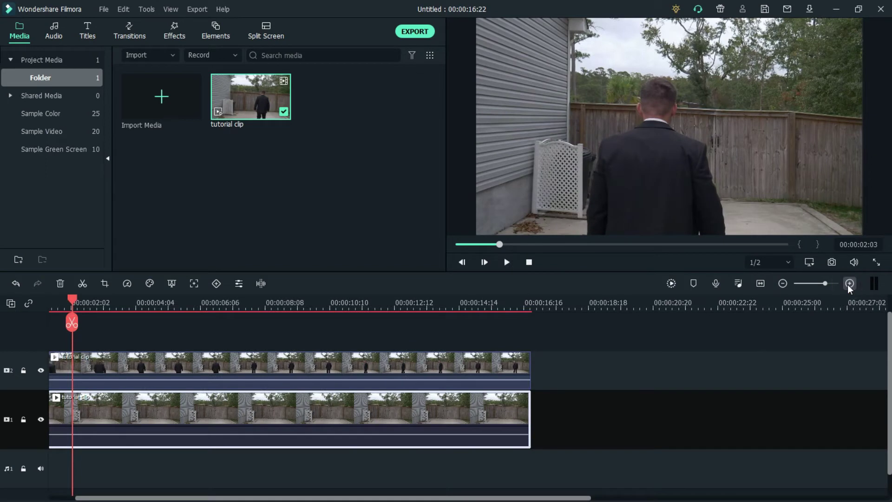
left_click(849, 283)
left_click(782, 283)
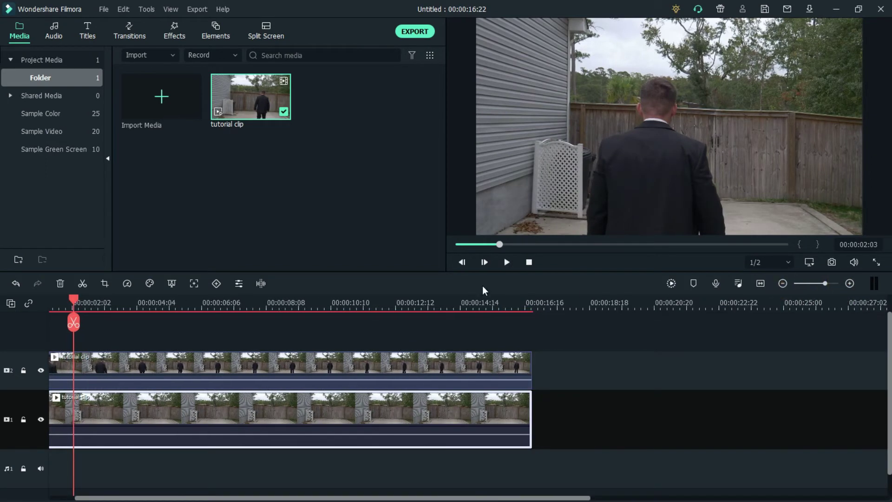
left_click_drag(77, 306, 50, 306)
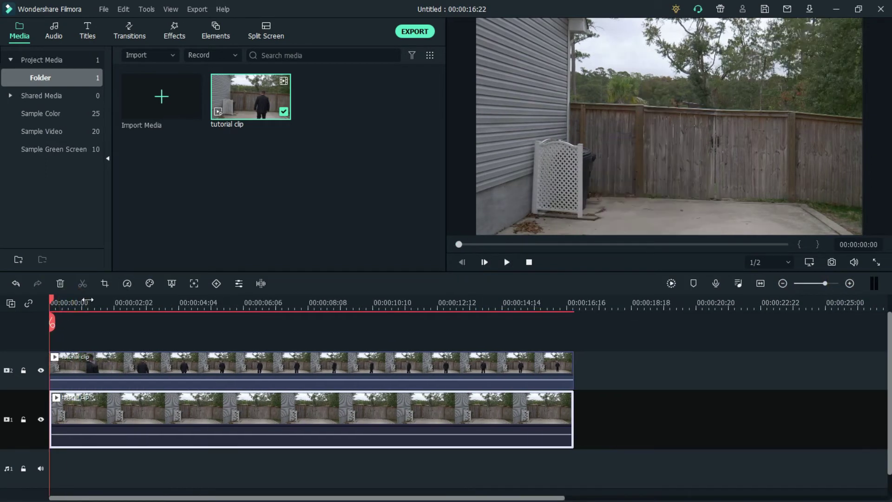
left_click(507, 262)
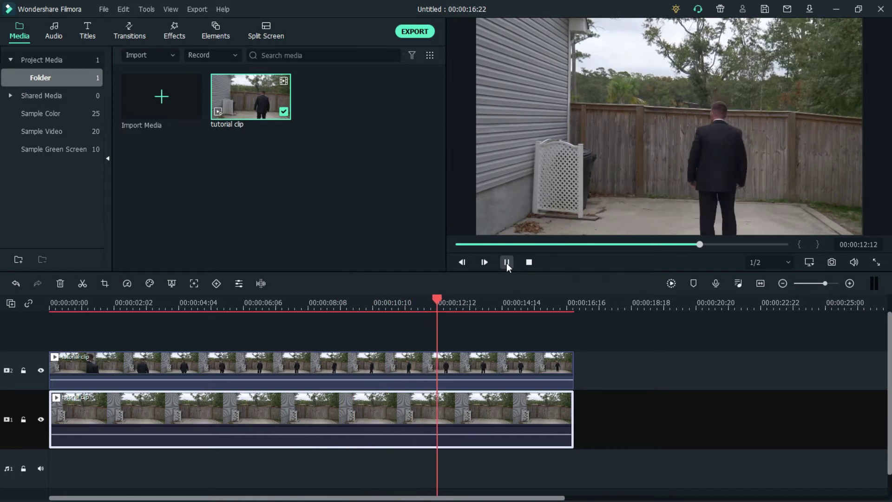
left_click(506, 262)
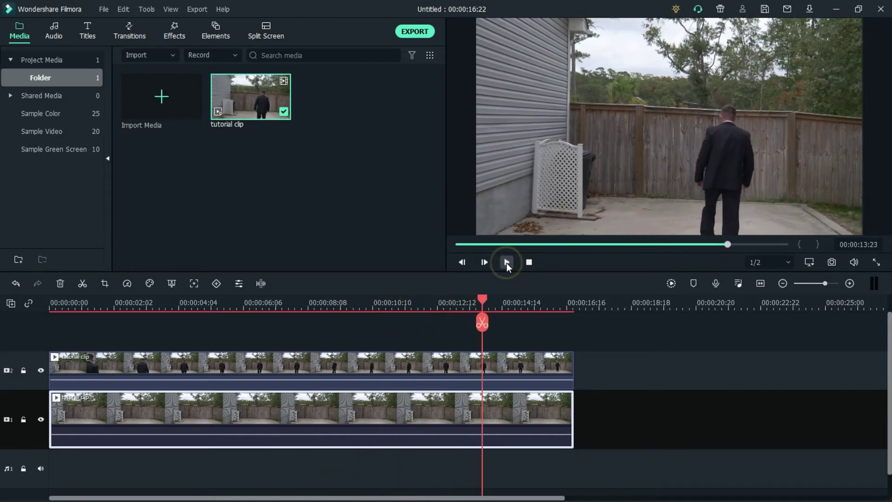
left_click(499, 367)
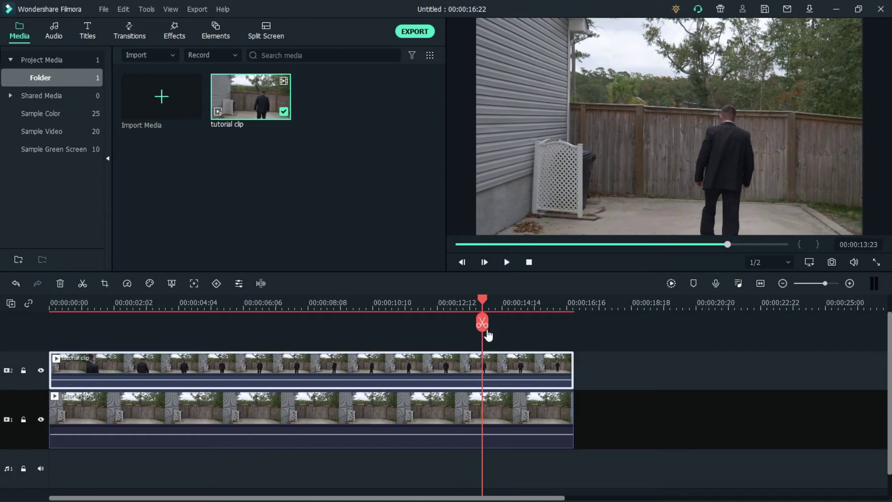
left_click(482, 322)
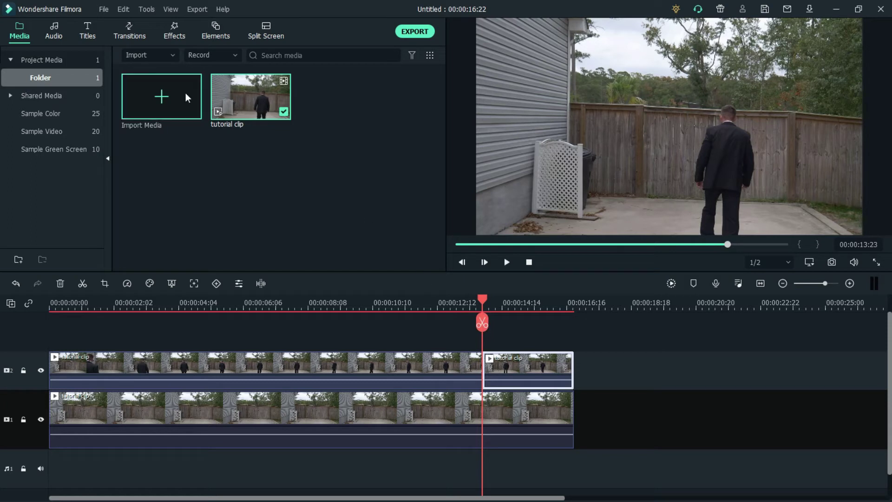
Step: Drag Dissolve from the Favorites transitions onto the end of the upper clip's second piece
left_click(129, 31)
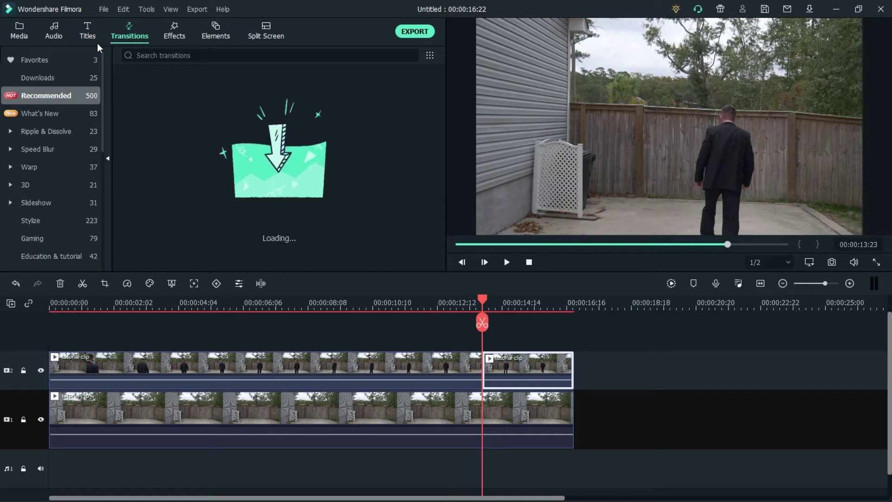
left_click(57, 62)
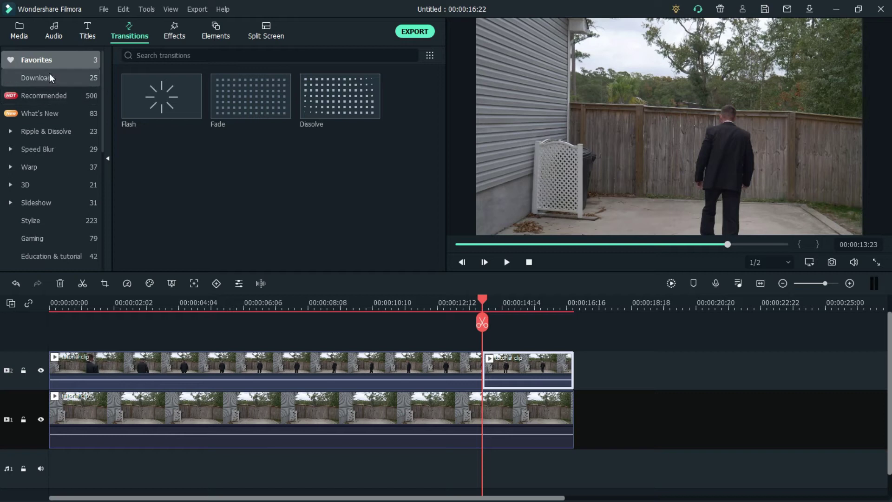
left_click(50, 76)
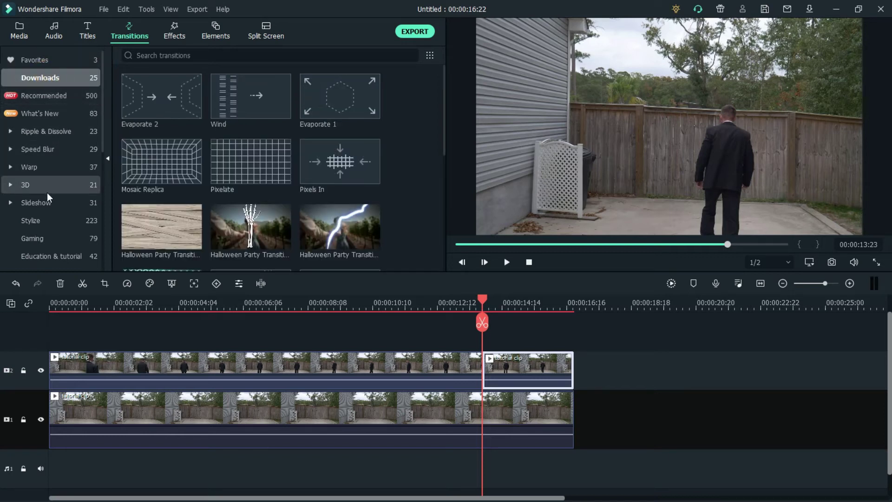
left_click(32, 59)
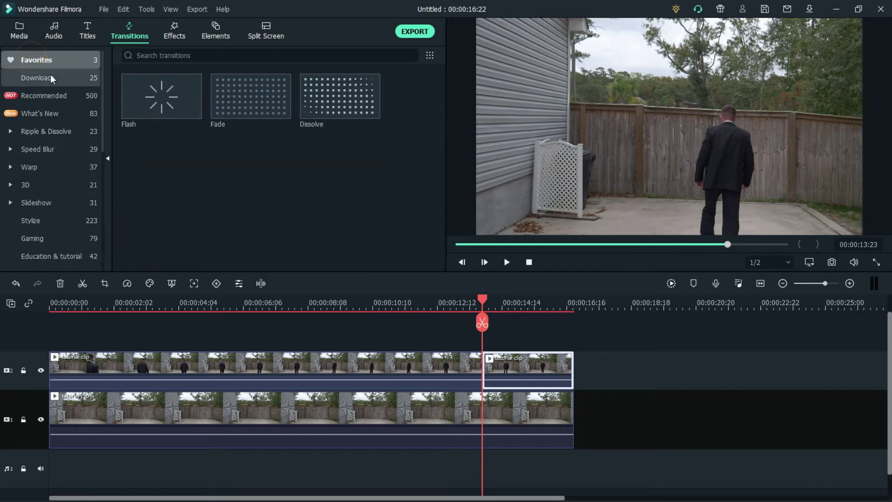
mouse_move(276, 110)
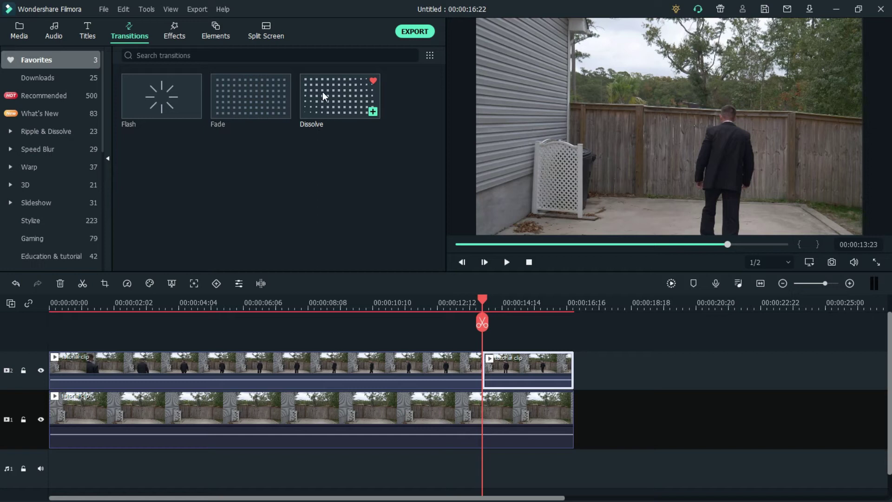
left_click_drag(324, 96, 540, 354)
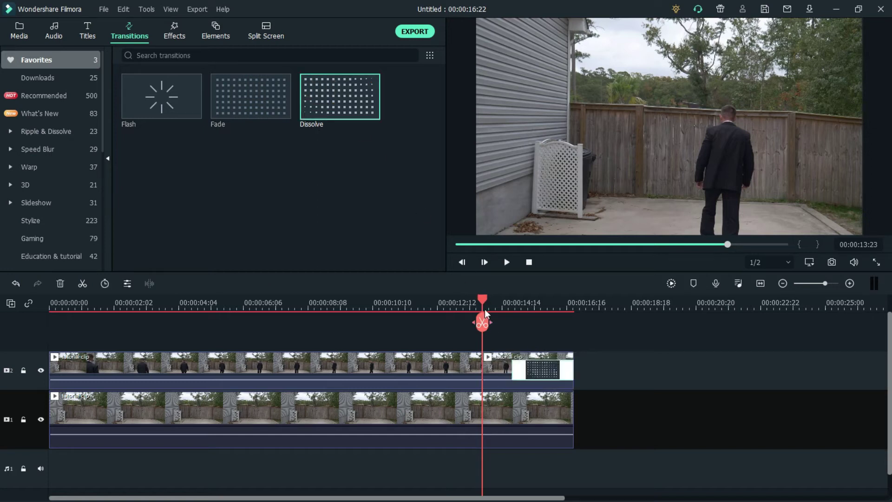
key("Left")
key("Left")
key("Left")
key("Left")
key("Left")
key("Left")
key("Left")
key("Left")
key("Left")
key("Left")
key("Left")
key("Left")
key("Left")
key("Left")
key("Left")
key("Left")
key("Left")
key("Left")
key("Left")
key("Left")
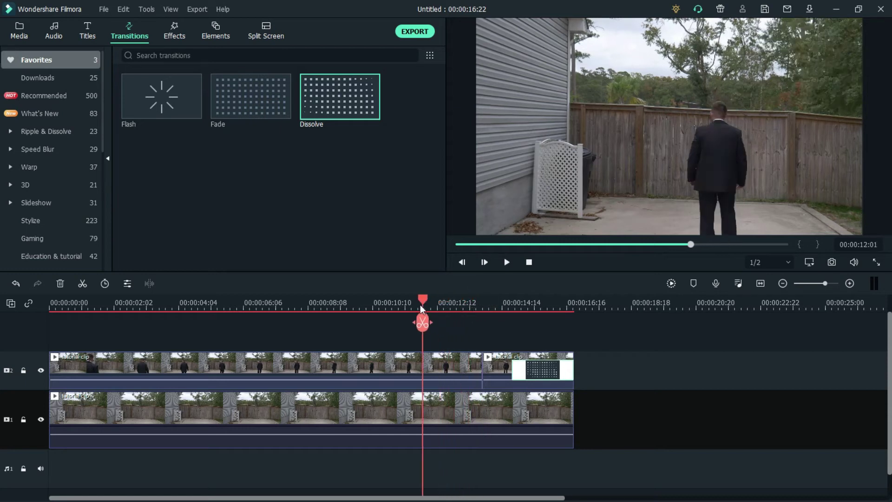
left_click(506, 261)
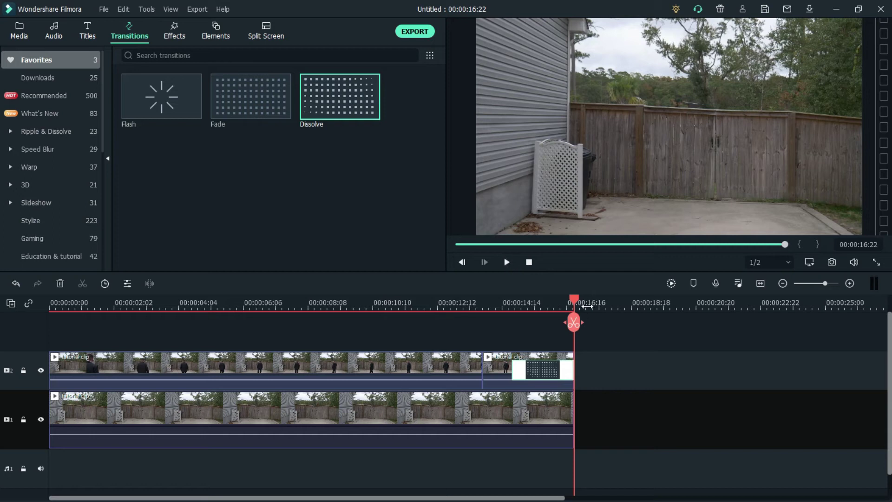
left_click_drag(573, 303, 408, 311)
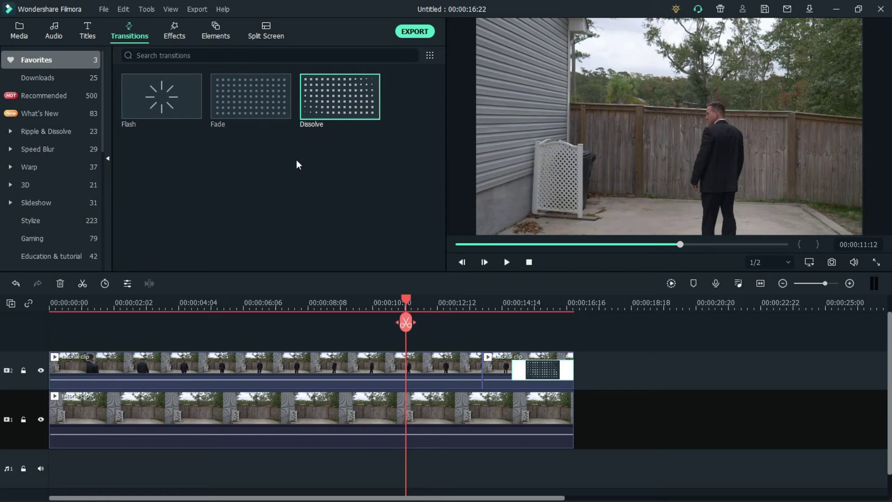
left_click_drag(406, 302, 308, 302)
left_click(507, 262)
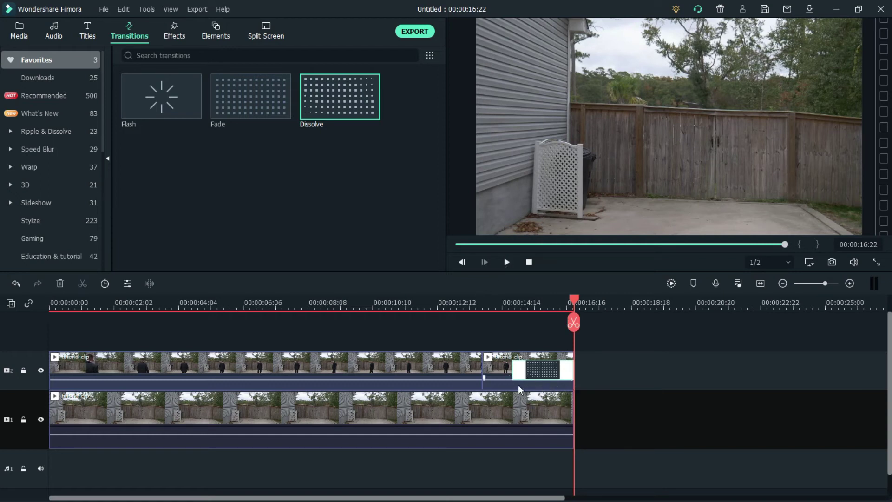
Step: Stretch the Dissolve transition leftward to start earlier and replay from about 11 seconds
left_click_drag(512, 371, 482, 370)
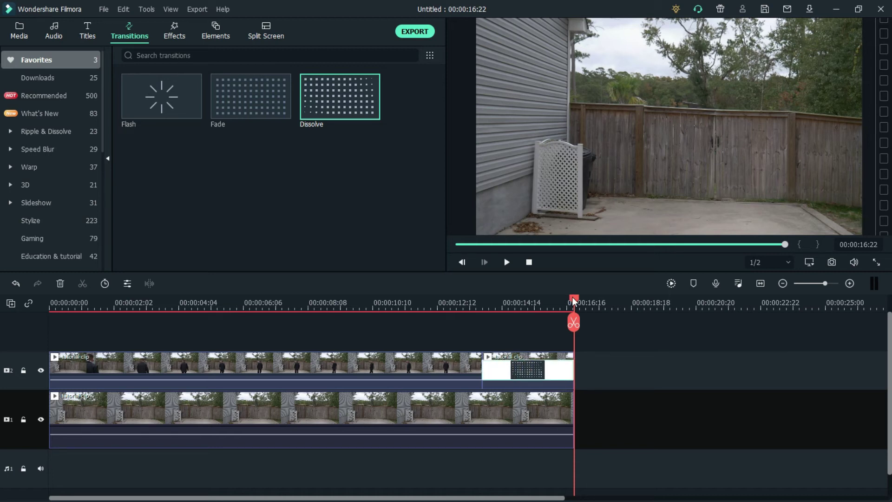
left_click_drag(575, 301, 408, 302)
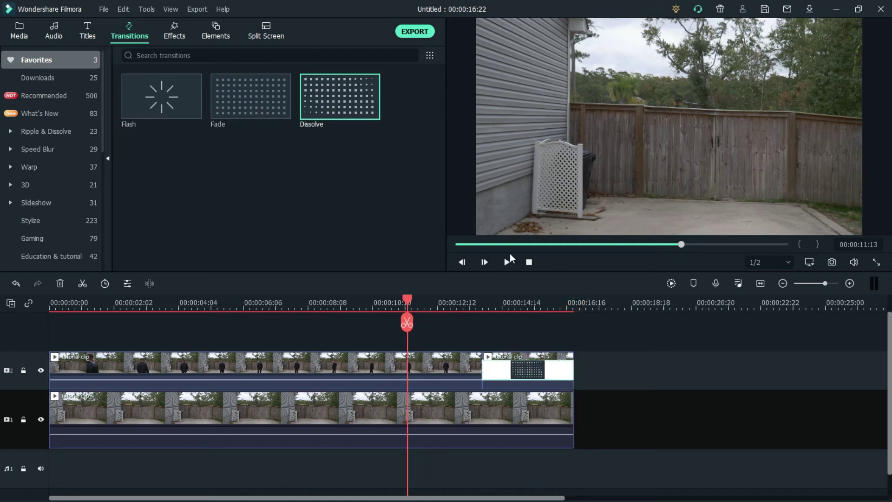
left_click(506, 261)
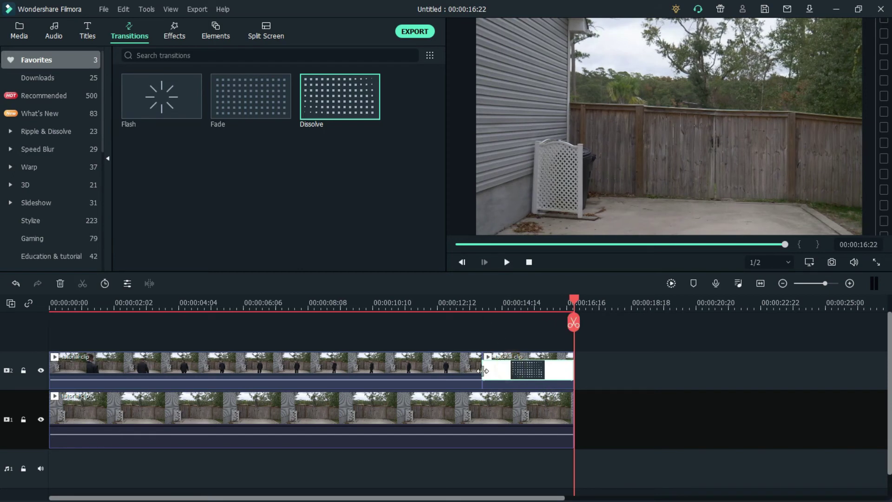
Step: Move the Dissolve start slightly later, around 00:00:14, and replay from 14 seconds
left_click_drag(506, 370, 506, 370)
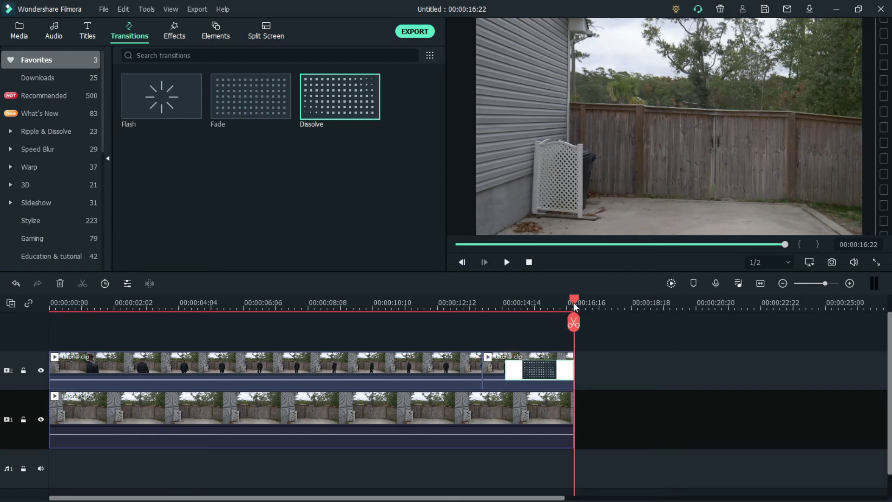
left_click_drag(574, 300, 456, 305)
left_click(505, 263)
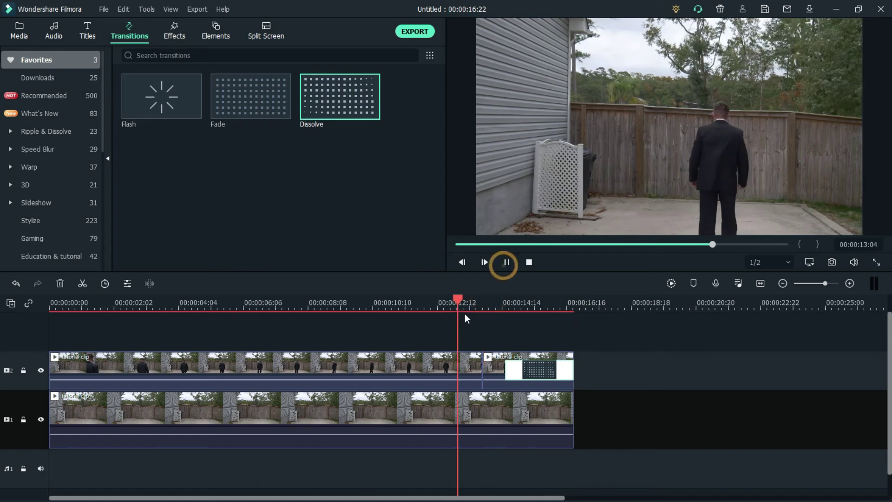